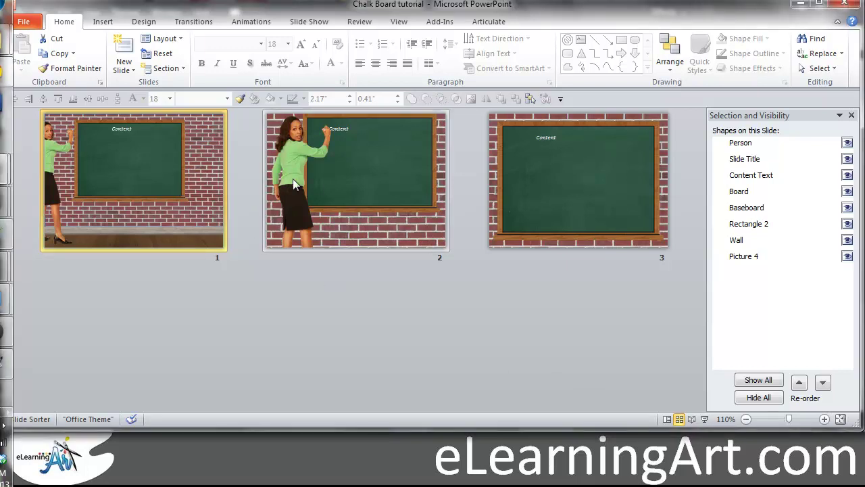
Compare the shapes on chalkboard slides 1–3, then open slide 1 in Normal view.
{"action": "left_click", "coordinate": [350, 174]}
{"action": "left_click", "coordinate": [527, 175]}
{"action": "left_click", "coordinate": [159, 174]}
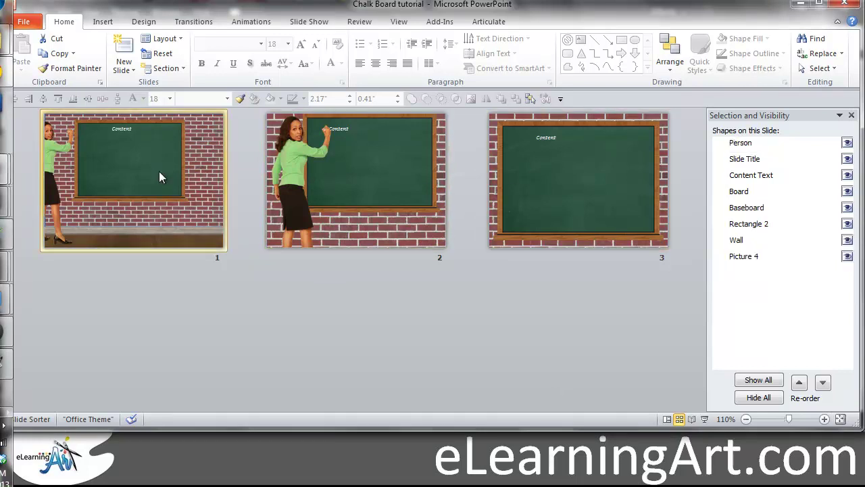
{"action": "left_click", "coordinate": [357, 177]}
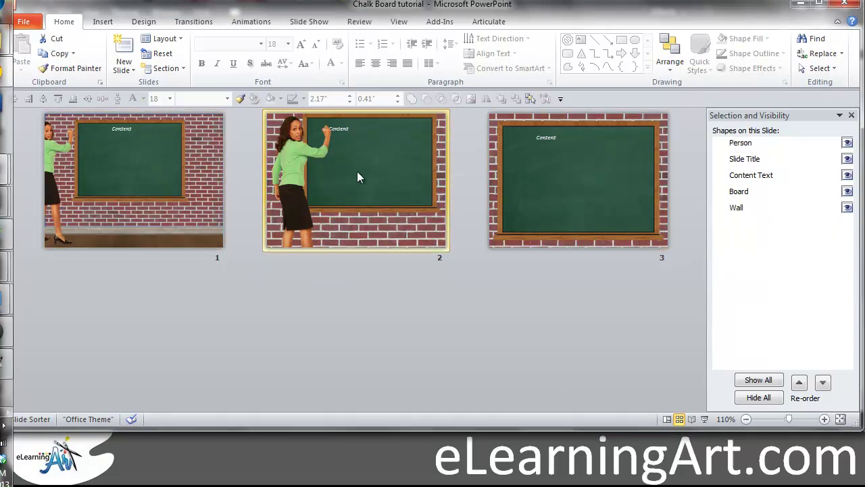
{"action": "key", "text": "Left"}
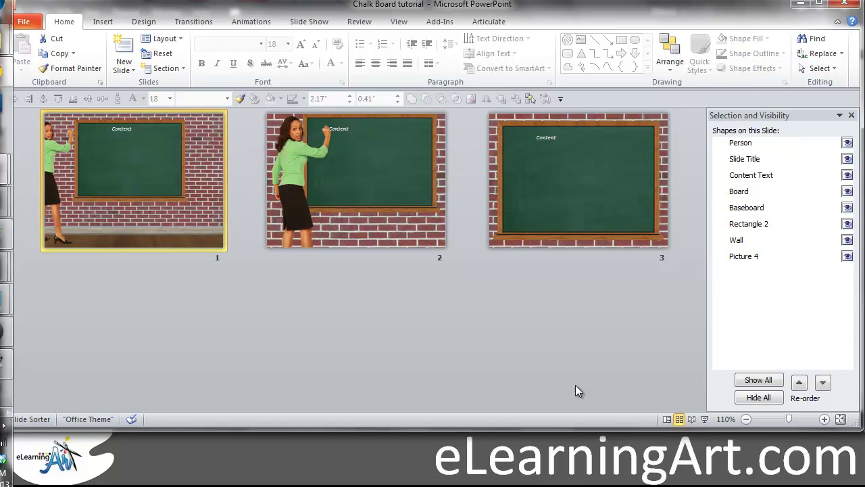
{"action": "left_click", "coordinate": [668, 419]}
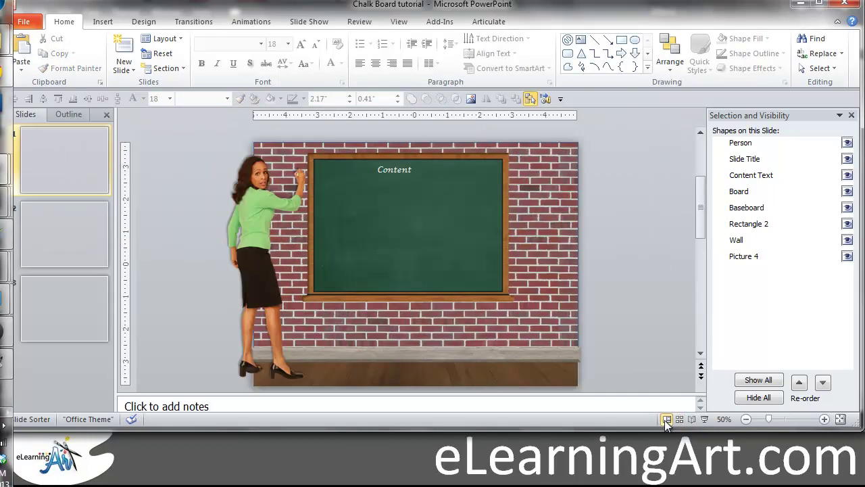
Inspect slide 1's presenter, brick wall and floor shapes, then switch to Adobe Captivate 6.
{"action": "left_click", "coordinate": [254, 189]}
{"action": "left_click", "coordinate": [456, 203]}
{"action": "left_click", "coordinate": [519, 251]}
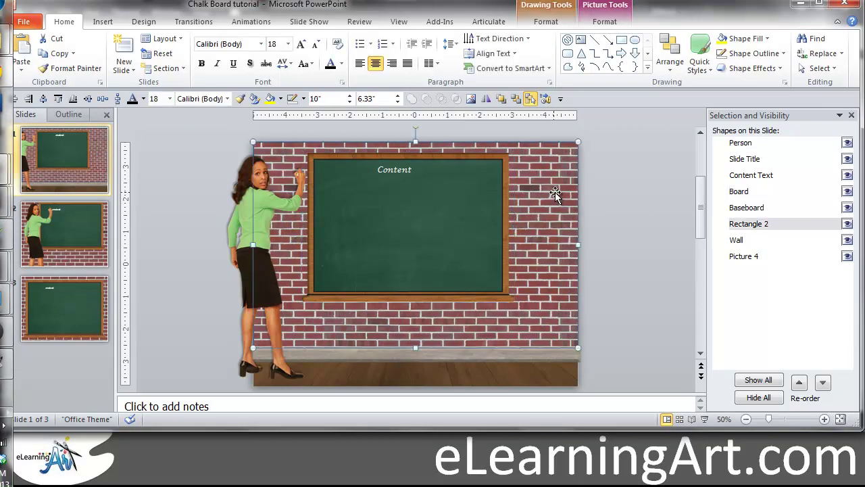
{"action": "left_click", "coordinate": [559, 385]}
{"action": "left_click", "coordinate": [621, 240]}
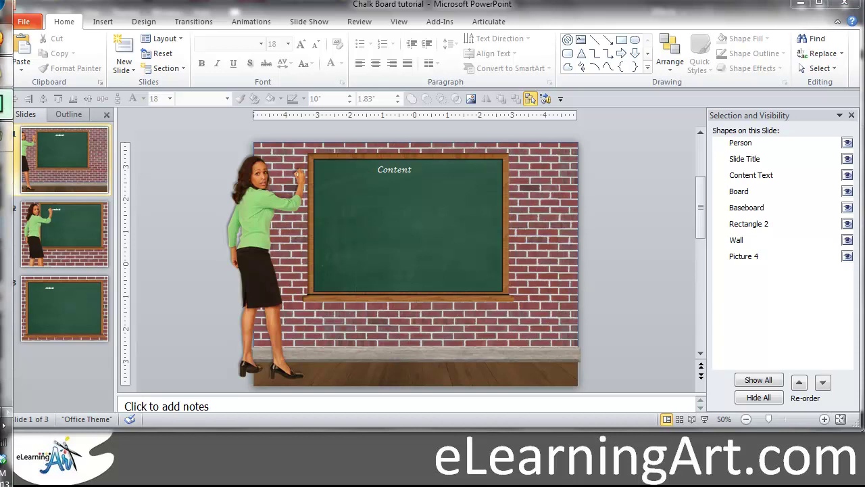
{"action": "left_click", "coordinate": [3, 104]}
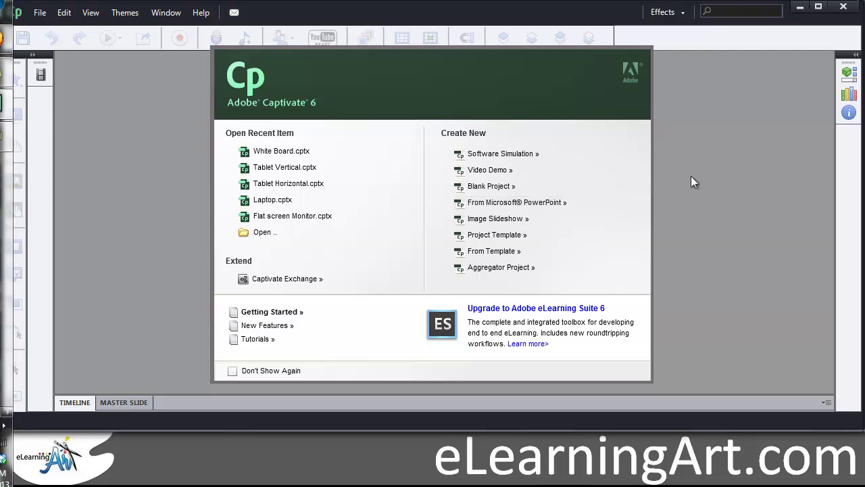
Minimize the Captivate start screen to return to the PowerPoint Chalk Board deck.
{"action": "left_click", "coordinate": [800, 7]}
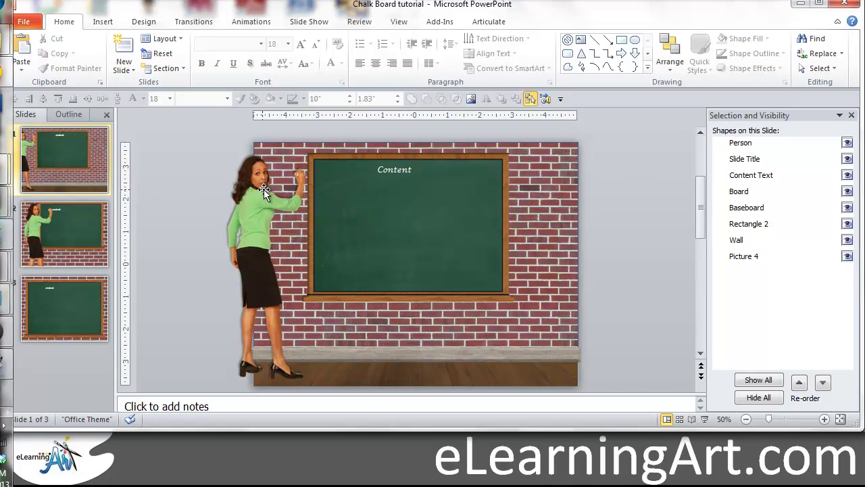
Hide the Person picture and the Content text on slide 1.
{"action": "left_click", "coordinate": [256, 173]}
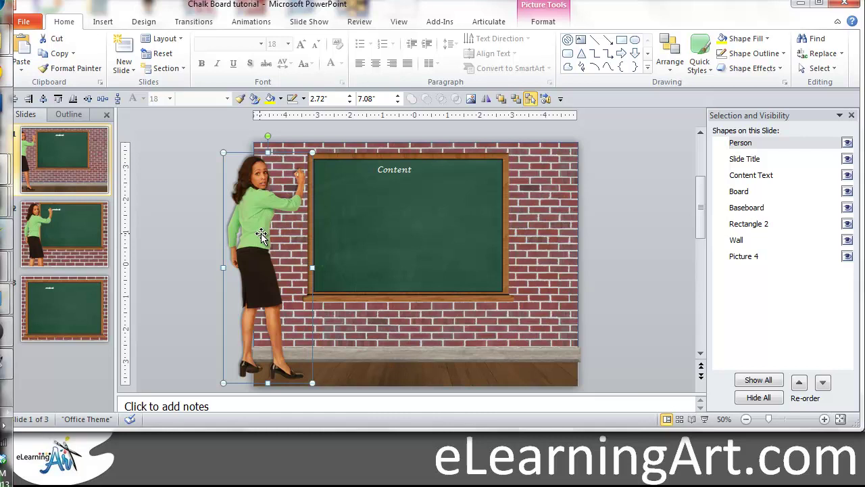
{"action": "left_click", "coordinate": [847, 143]}
{"action": "left_click", "coordinate": [409, 169]}
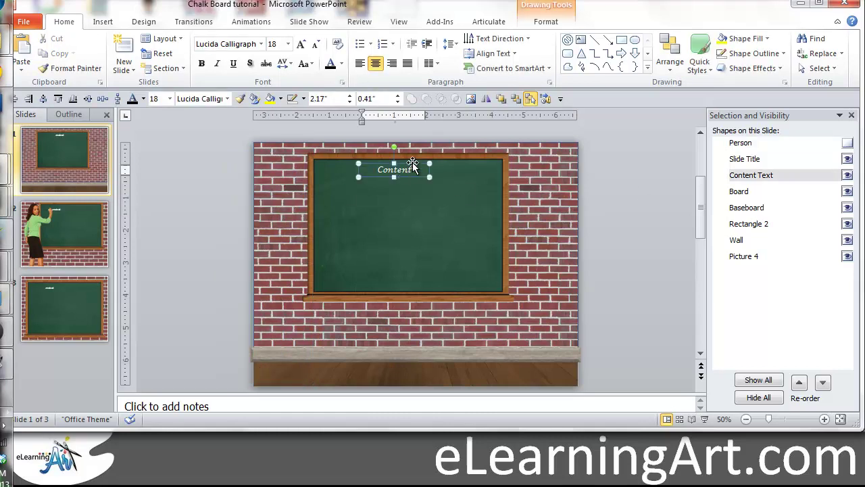
{"action": "left_click", "coordinate": [412, 165]}
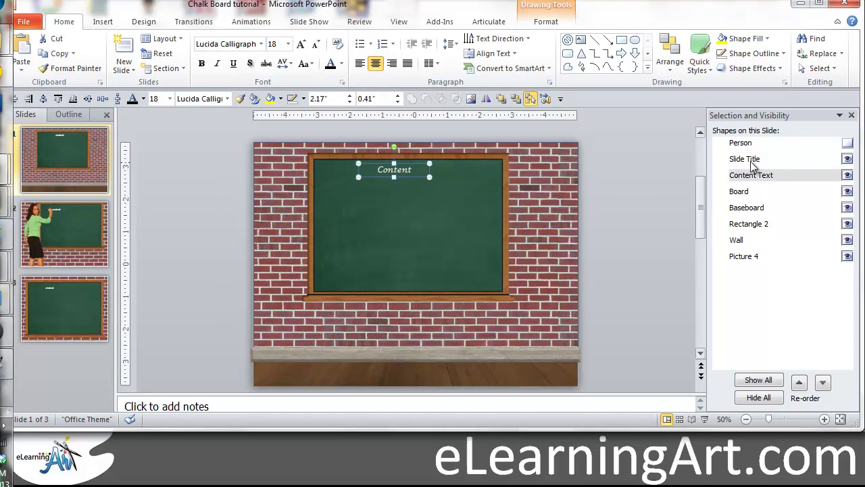
{"action": "left_click", "coordinate": [848, 175]}
Hide Person and Content Text on slide 2, and Content Text on slide 3.
{"action": "left_click", "coordinate": [79, 230]}
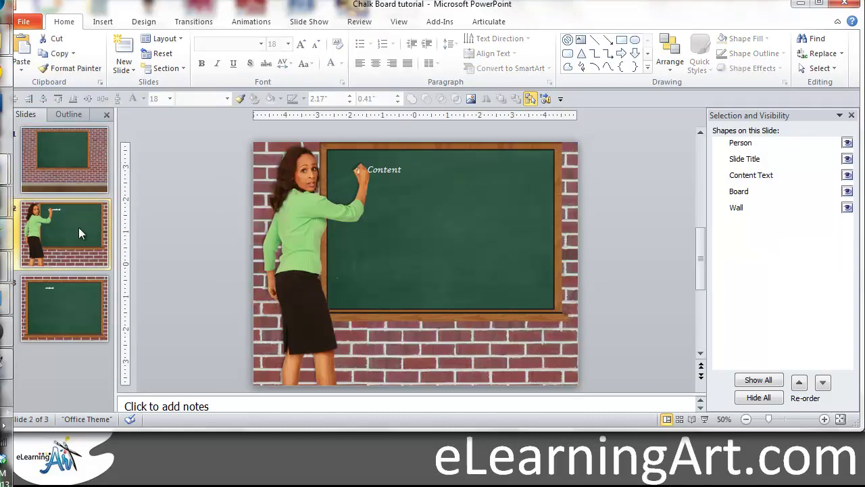
{"action": "left_click", "coordinate": [299, 189]}
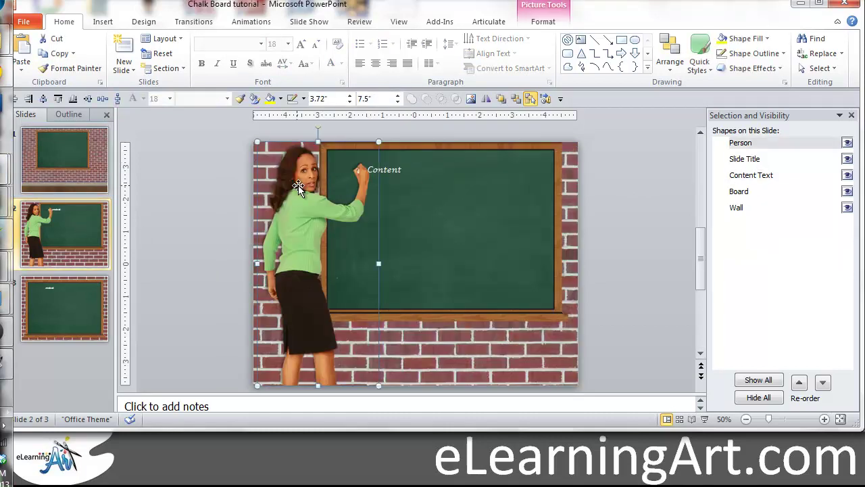
{"action": "left_click", "coordinate": [847, 143]}
{"action": "left_click", "coordinate": [732, 177]}
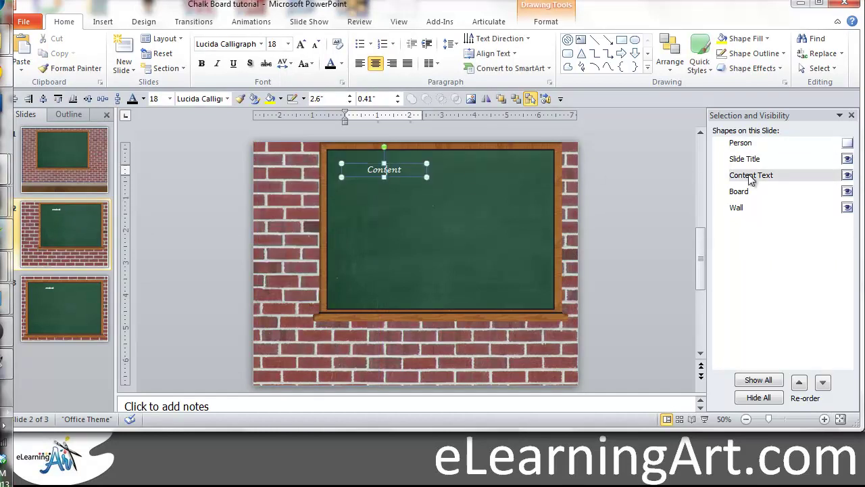
{"action": "left_click", "coordinate": [847, 175]}
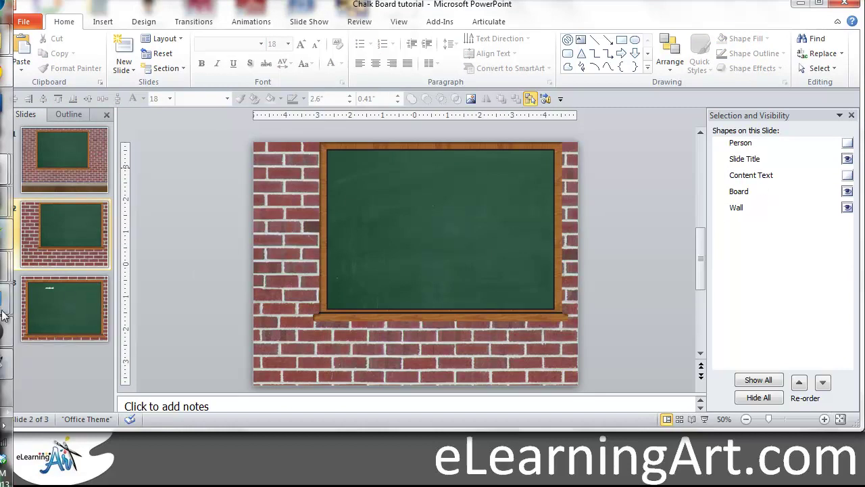
{"action": "left_click", "coordinate": [71, 291]}
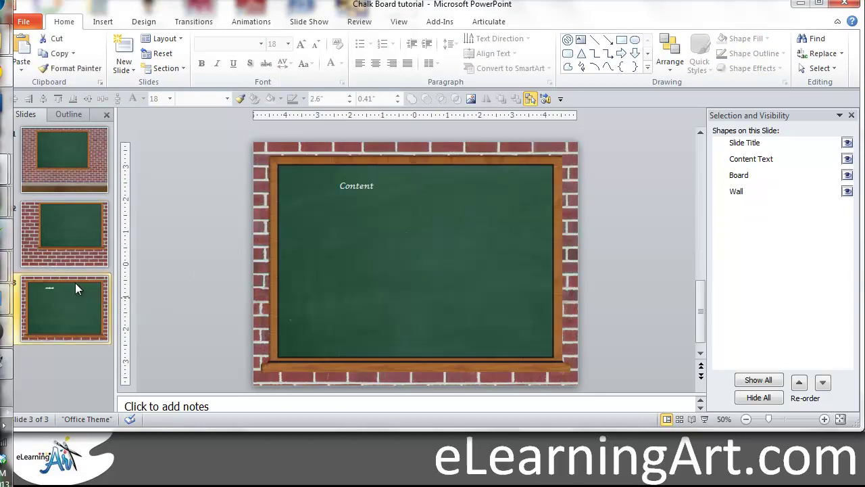
{"action": "left_click", "coordinate": [847, 159]}
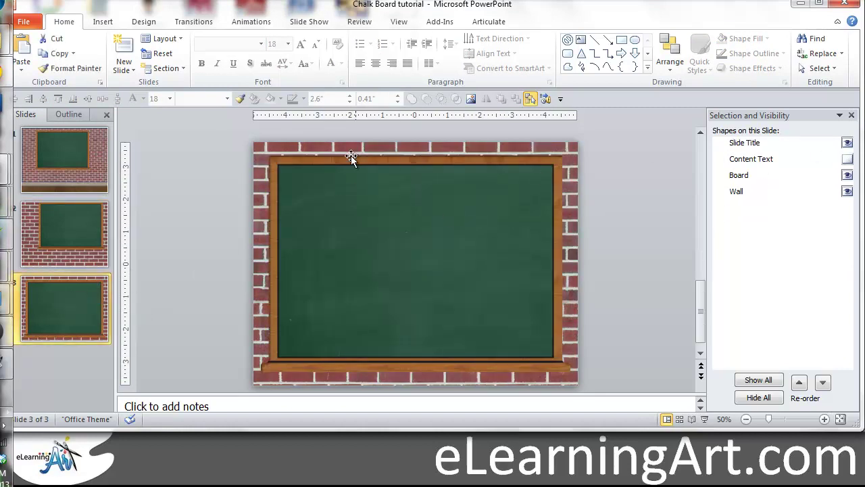
Return PowerPoint to Slide Sorter, then pick Chalk Board 2 for a new Captivate project from PowerPoint.
{"action": "left_click", "coordinate": [679, 420]}
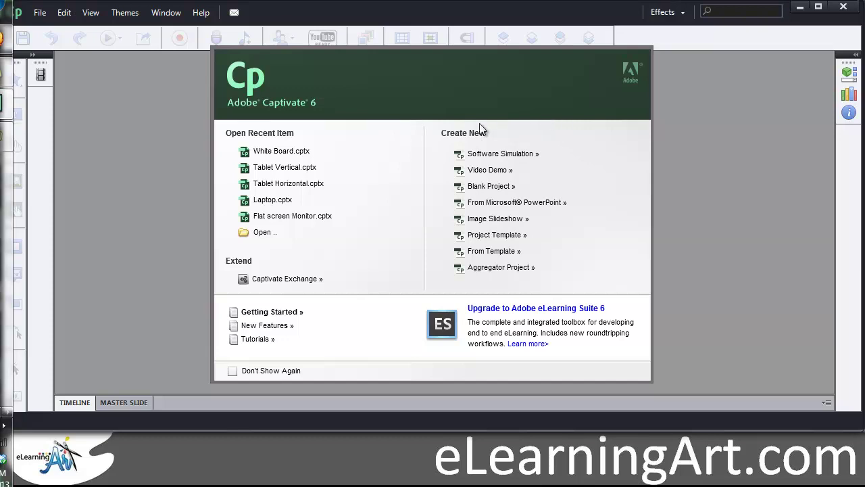
{"action": "left_click", "coordinate": [554, 204]}
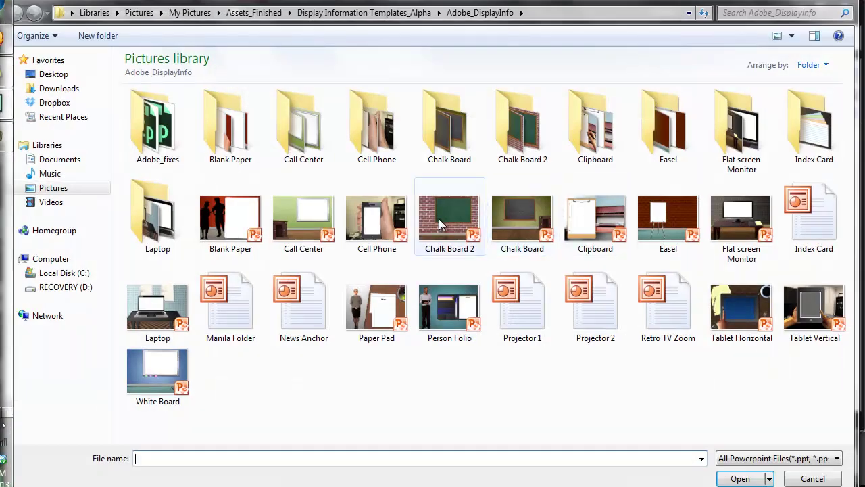
{"action": "left_click", "coordinate": [440, 223]}
{"action": "double_click", "coordinate": [440, 218]}
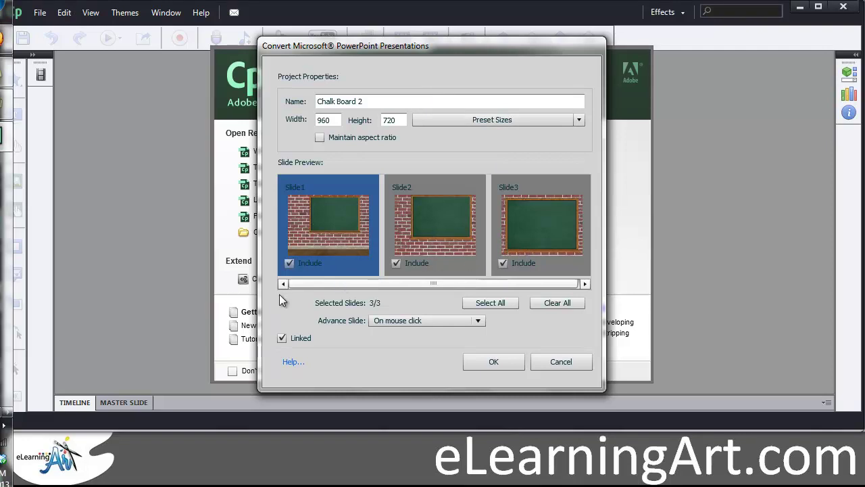
Set slides to advance automatically and import Chalk Board 2 at 960×720 with all slides.
{"action": "left_click", "coordinate": [480, 321]}
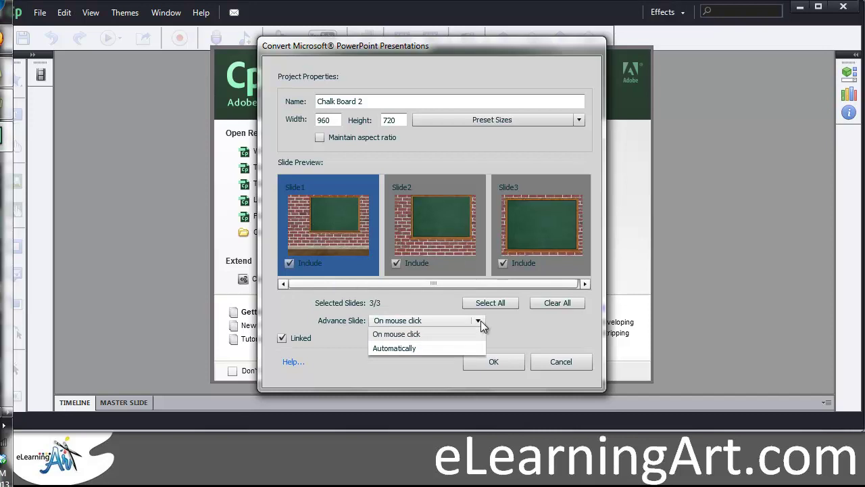
{"action": "left_click", "coordinate": [392, 348]}
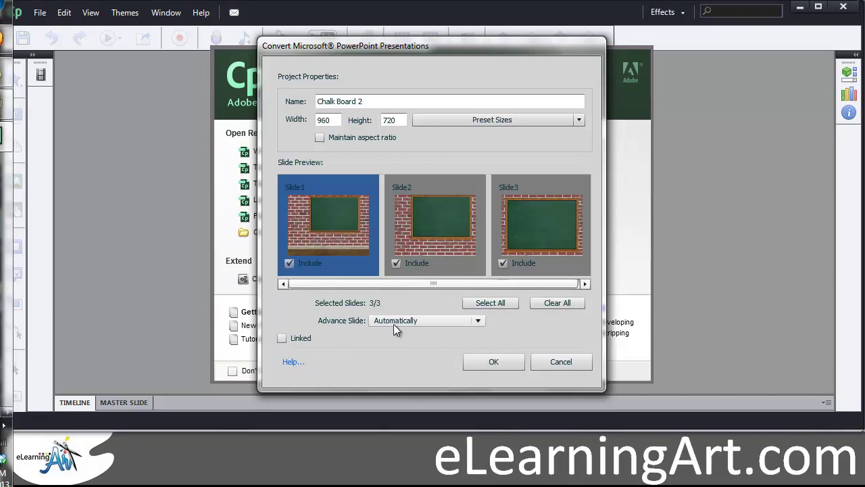
{"action": "left_click", "coordinate": [507, 361]}
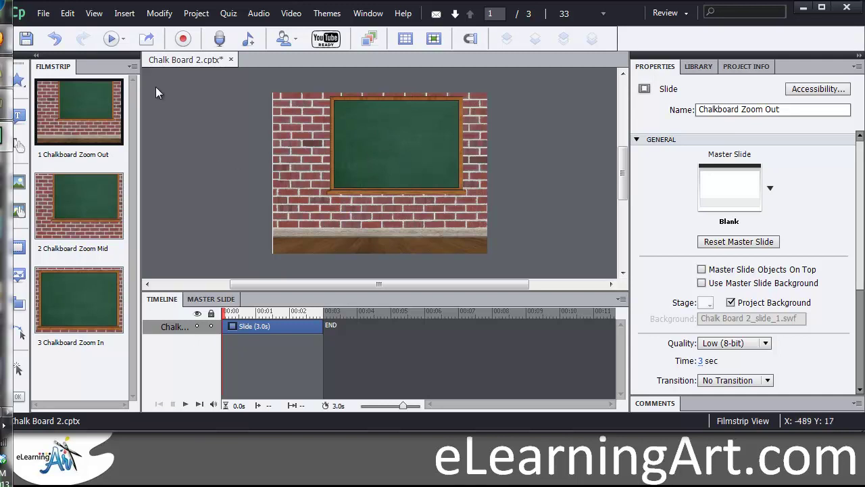
Insert the Business pointing character and drag it to the left of the chalkboard.
{"action": "left_click", "coordinate": [124, 15]}
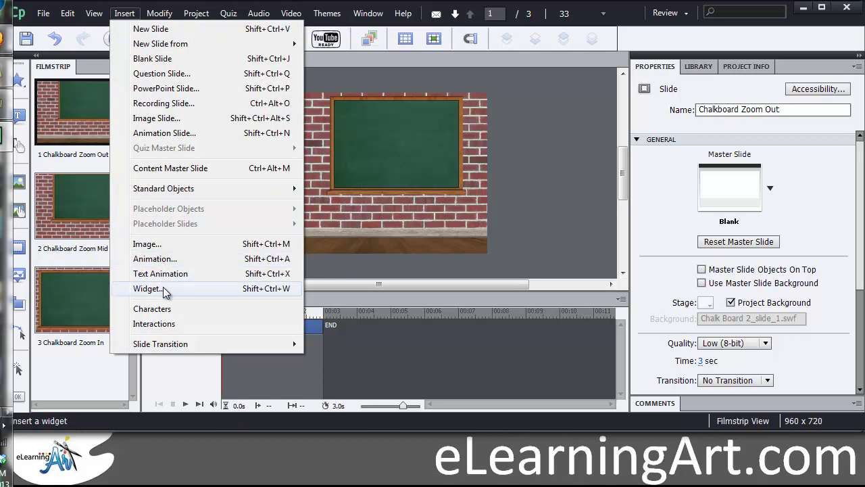
{"action": "left_click", "coordinate": [164, 309]}
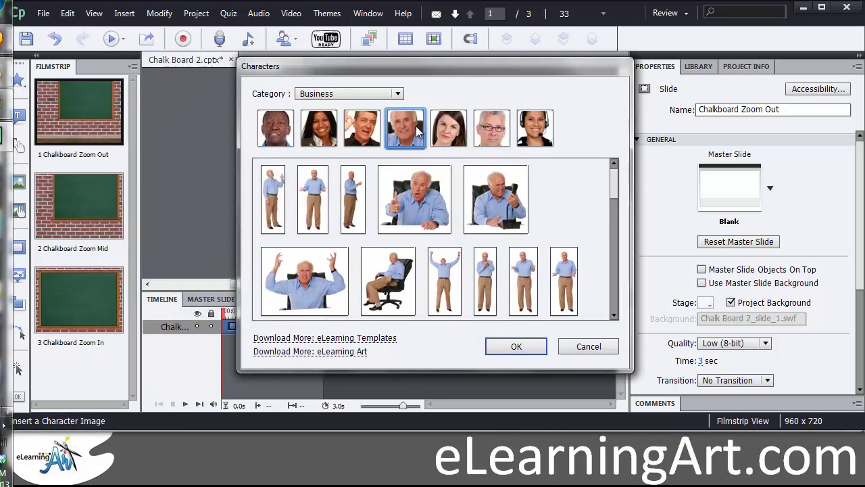
{"action": "left_click_drag", "start_coordinate": [613, 185], "coordinate": [615, 238]}
{"action": "double_click", "coordinate": [567, 260]}
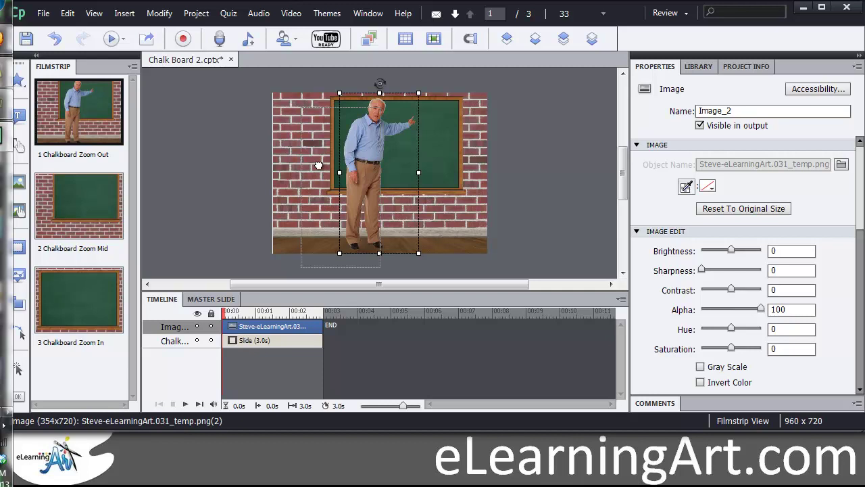
{"action": "left_click_drag", "start_coordinate": [318, 165], "coordinate": [285, 184]}
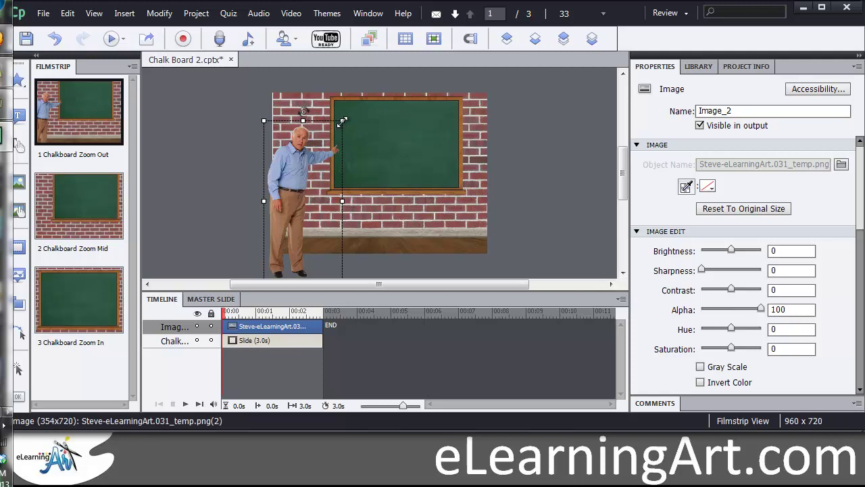
Enlarge the presenter image and shift it slightly right.
{"action": "left_click_drag", "start_coordinate": [341, 122], "coordinate": [353, 96]}
{"action": "mouse_move", "coordinate": [297, 144]}
{"action": "left_mouse_down"}
{"action": "mouse_move", "coordinate": [313, 144]}
{"action": "mouse_move", "coordinate": [304, 151]}
{"action": "left_mouse_up"}
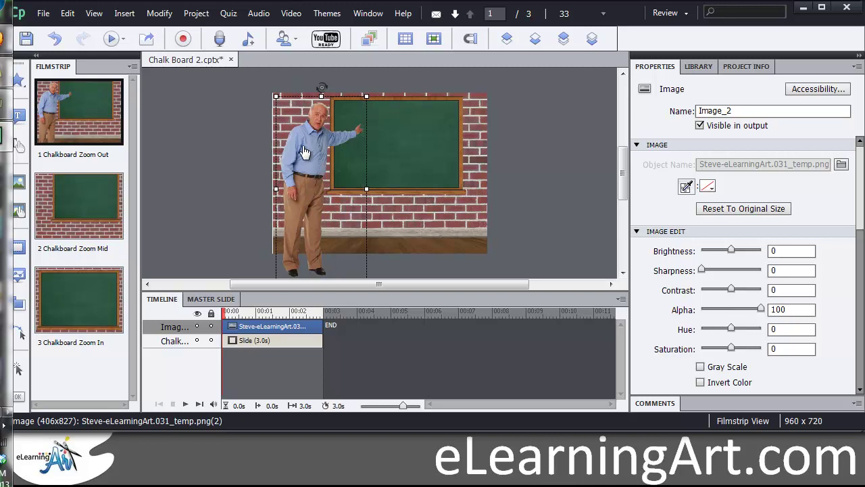
{"action": "left_click", "coordinate": [549, 200]}
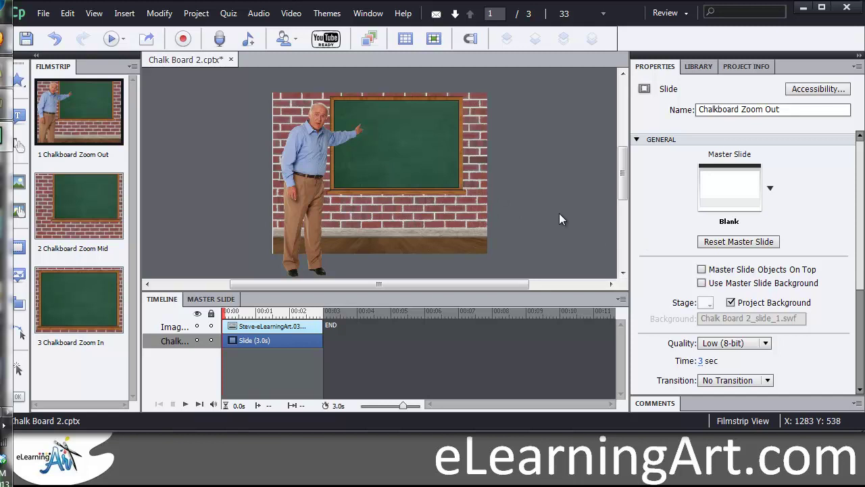
Set the Chalkboard Zoom Out slide's quality to High (24-bit).
{"action": "left_click", "coordinate": [766, 344]}
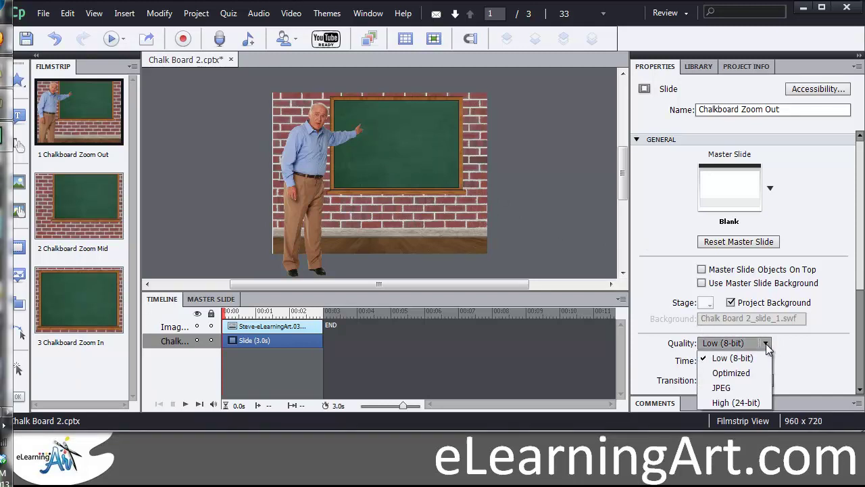
{"action": "left_click", "coordinate": [743, 402]}
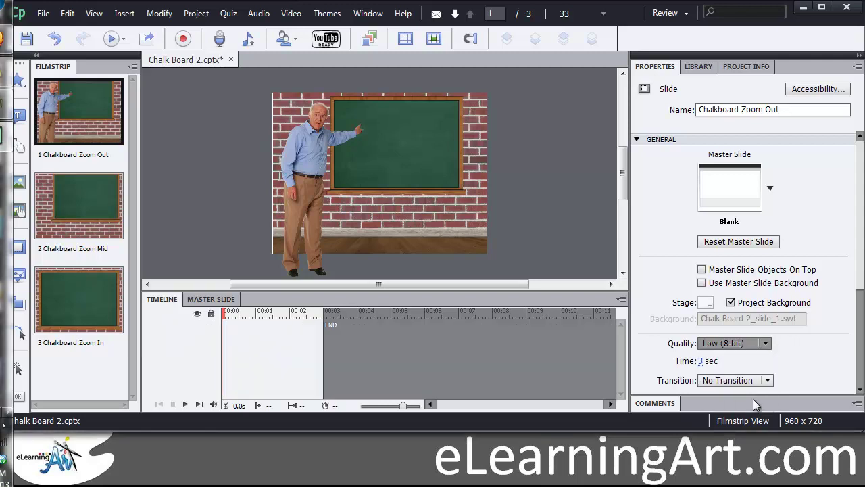
{"action": "left_click", "coordinate": [296, 148]}
{"action": "left_click", "coordinate": [464, 144]}
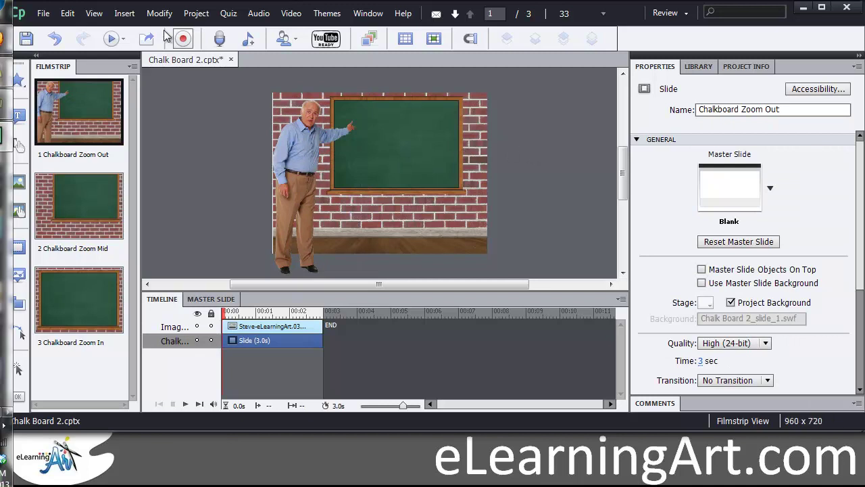
{"action": "left_click", "coordinate": [125, 14]}
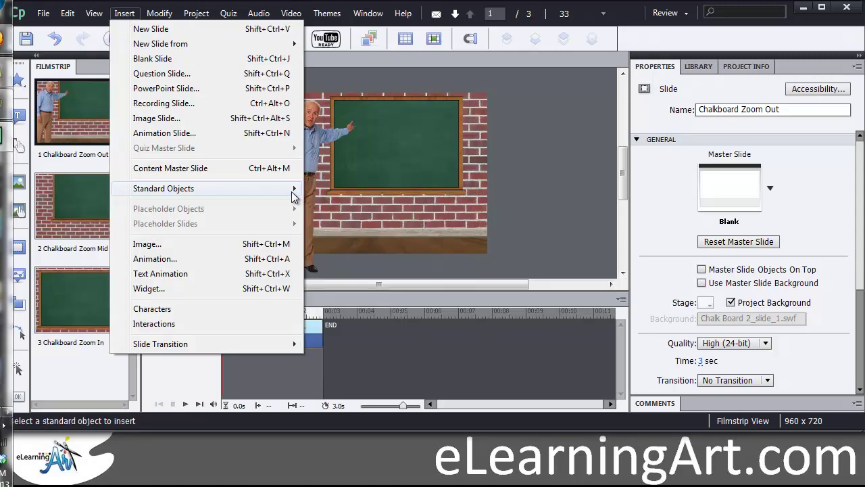
Insert a text caption reading Hello with an 88 pt font size.
{"action": "mouse_move", "coordinate": [295, 191]}
{"action": "left_click", "coordinate": [358, 189]}
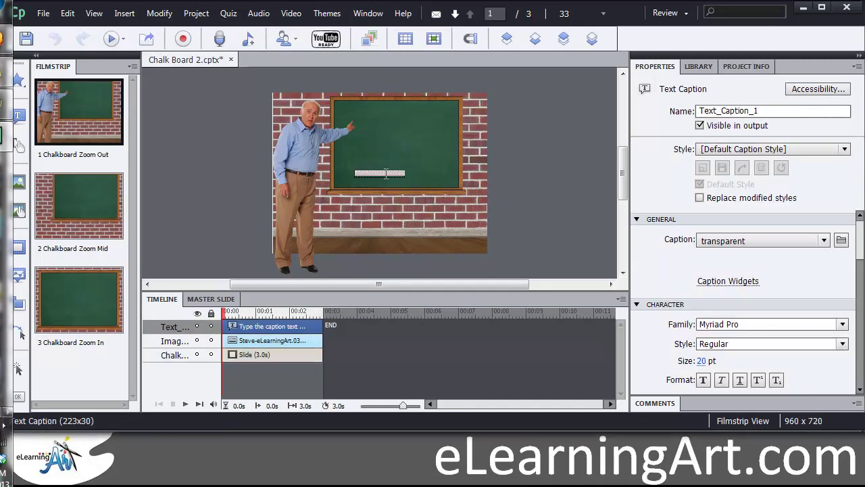
{"action": "key", "text": "Delete"}
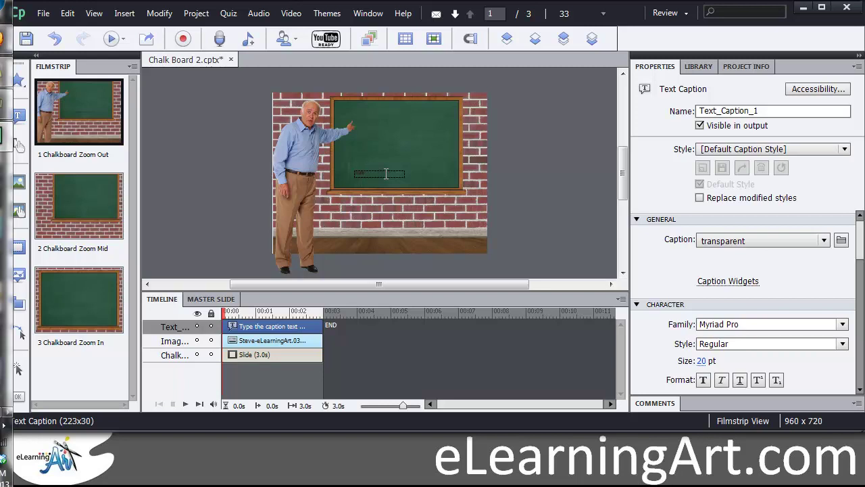
{"action": "left_click_drag", "start_coordinate": [701, 361], "coordinate": [750, 363]}
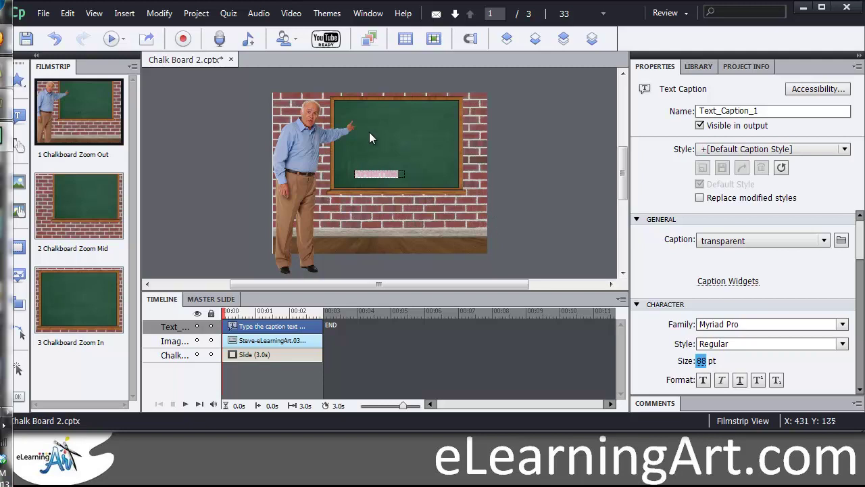
{"action": "left_click", "coordinate": [396, 177]}
Move the Hello caption onto the chalkboard, make it white, and nudge the presenter left.
{"action": "left_click", "coordinate": [384, 175]}
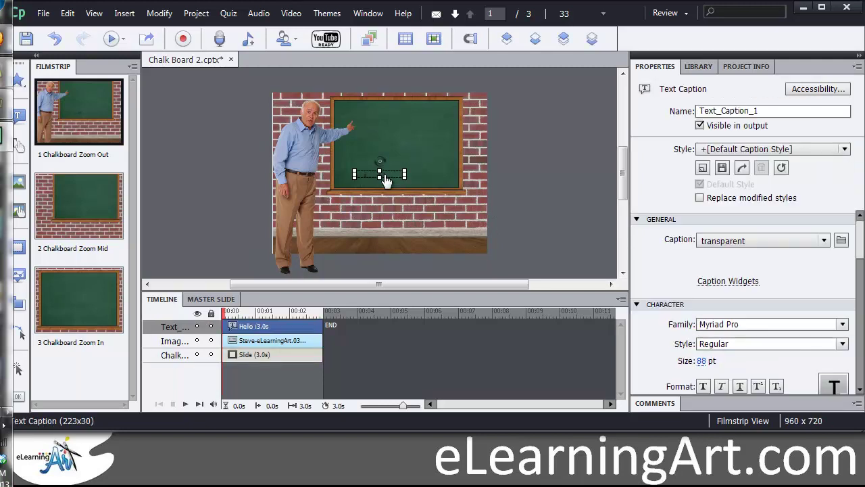
{"action": "left_click_drag", "start_coordinate": [387, 174], "coordinate": [435, 162]}
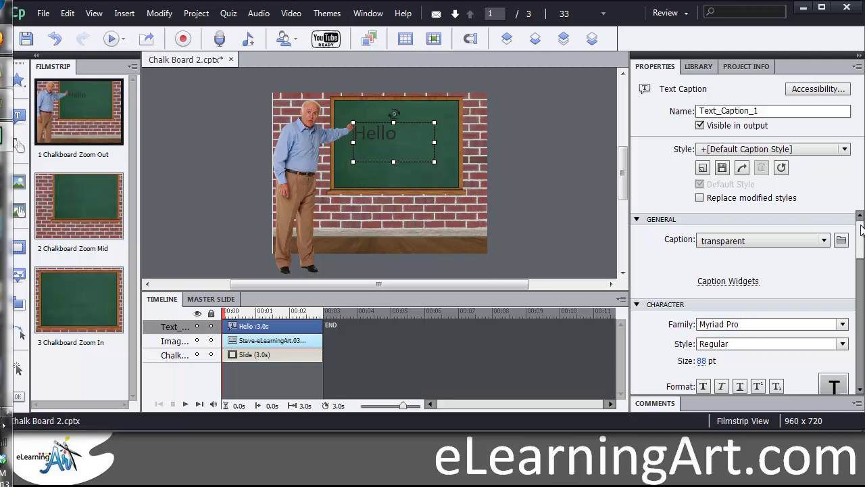
{"action": "scroll", "coordinate": [862, 230], "scroll_direction": "down", "scroll_amount": 5}
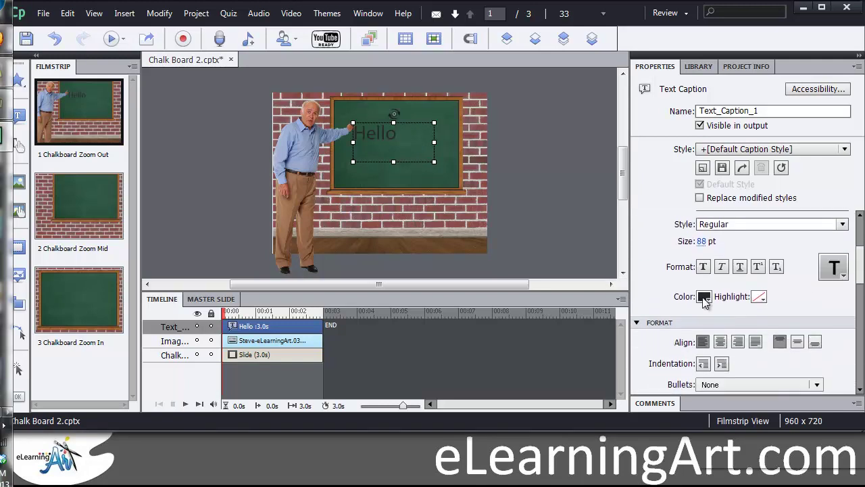
{"action": "left_click", "coordinate": [704, 299]}
{"action": "left_click", "coordinate": [703, 396]}
{"action": "left_click", "coordinate": [564, 170]}
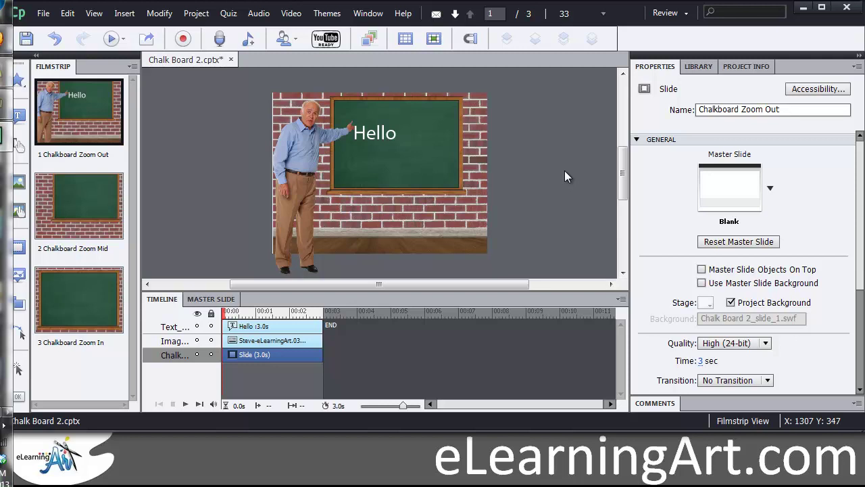
{"action": "left_click_drag", "start_coordinate": [314, 146], "coordinate": [303, 158]}
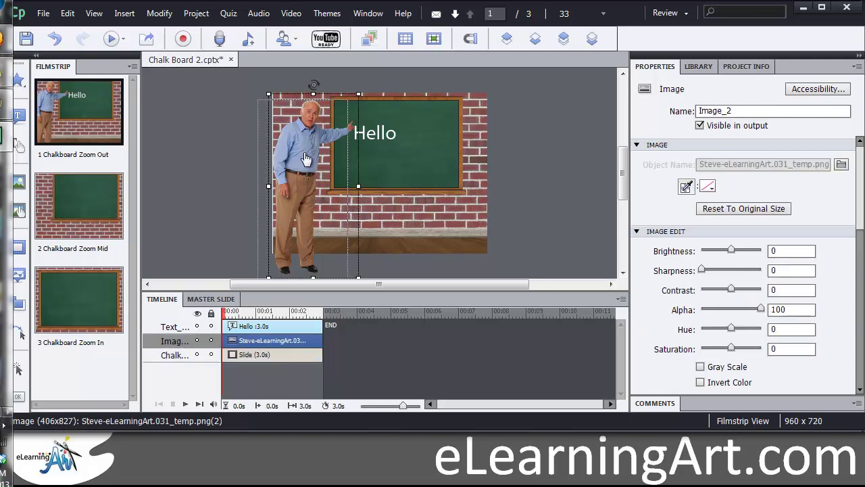
{"action": "left_click", "coordinate": [369, 135]}
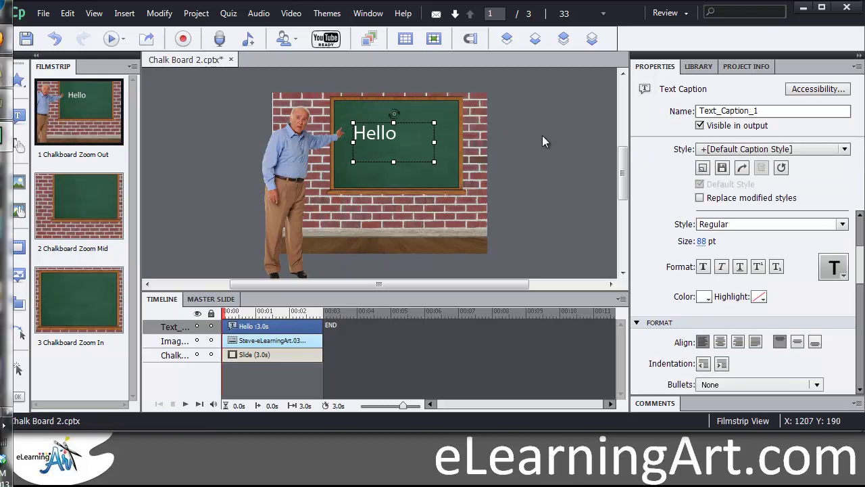